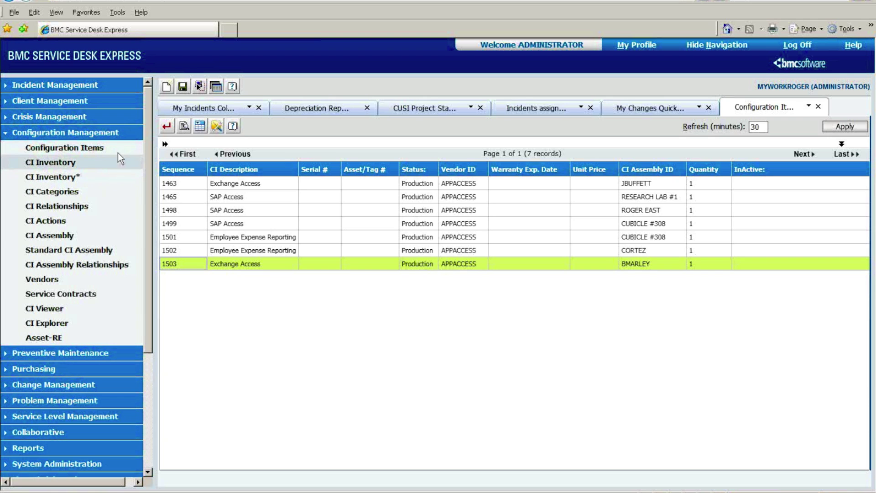
Step: Open and close a new configuration item type form, then a new configuration item record form
left_click(65, 163)
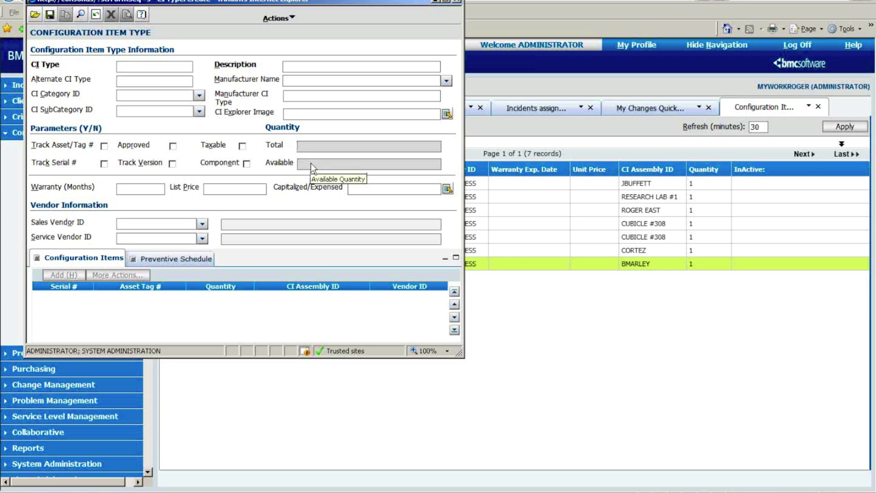
left_click(457, 1)
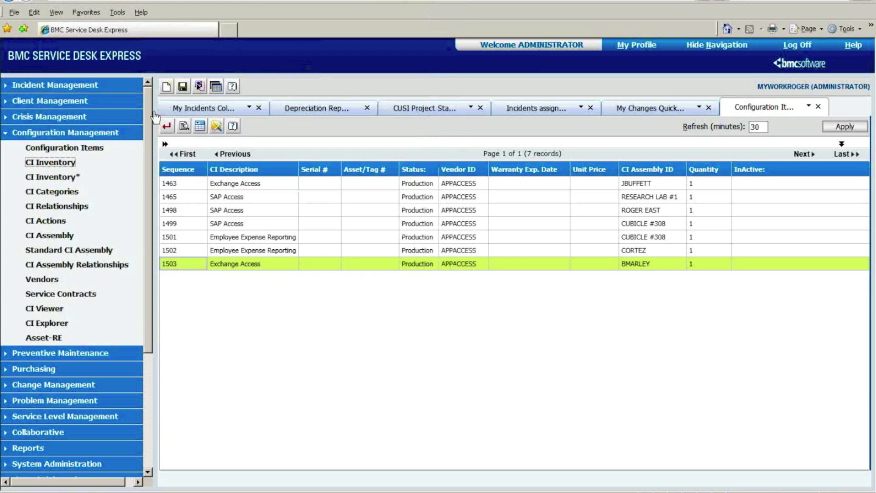
left_click(89, 149)
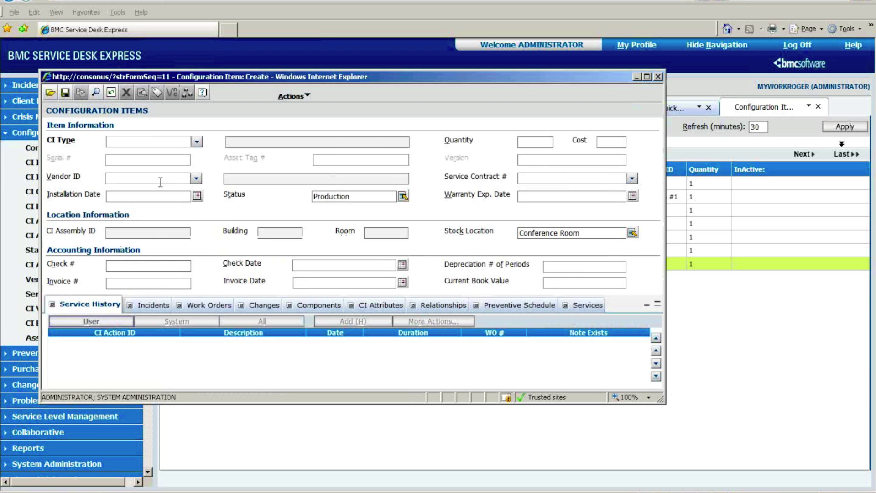
left_click(658, 76)
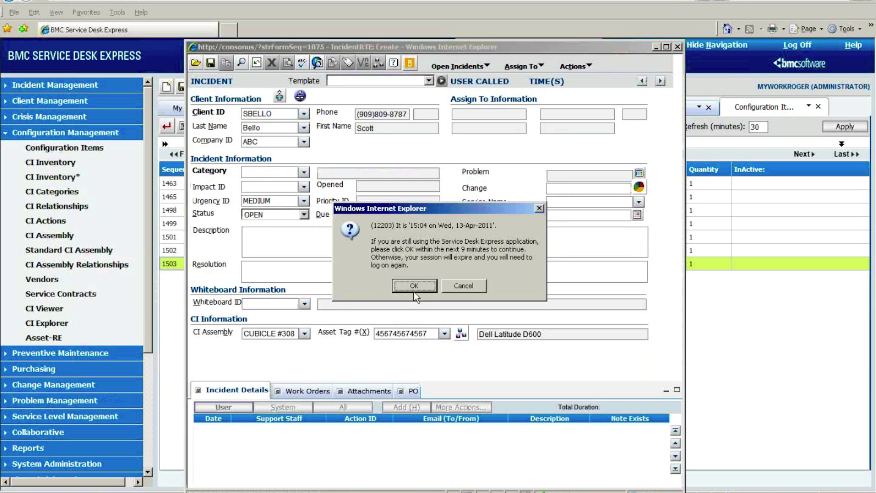
Step: Confirm the Internet Explorer session-expiry warning with OK to stay logged in
left_click(414, 286)
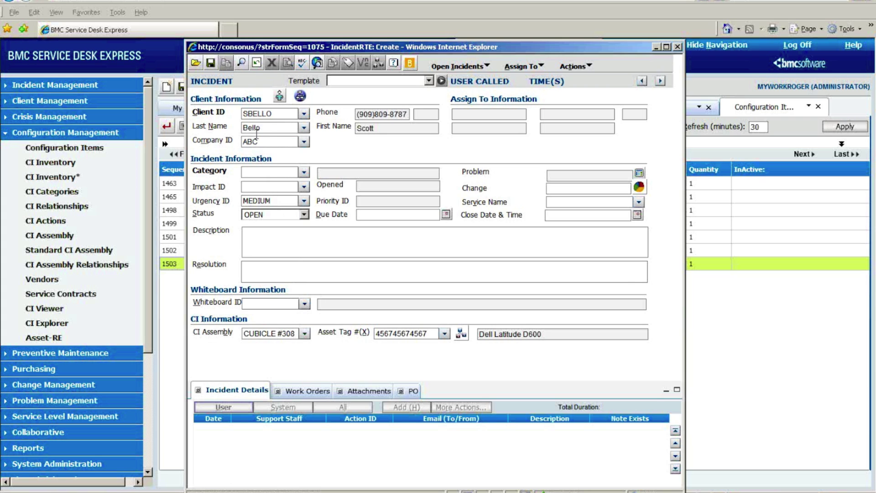
left_click(444, 337)
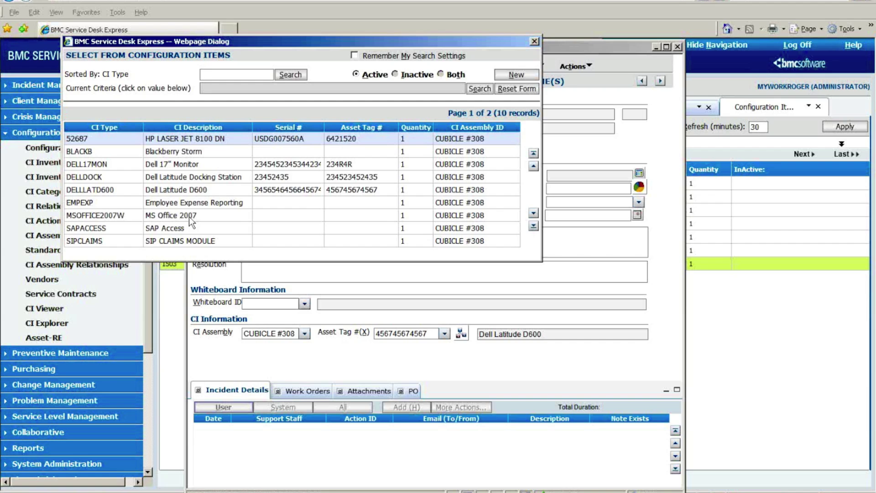
left_click(191, 188)
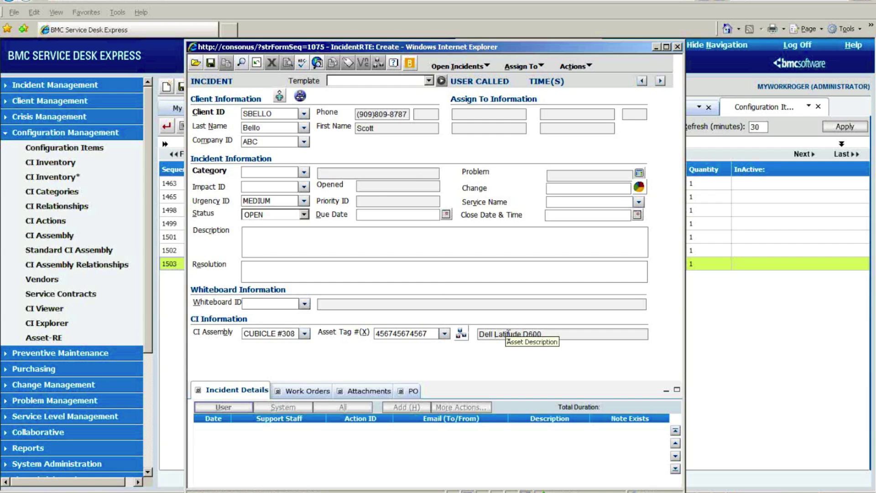
Step: Open the linked Dell Latitude D600 CI record and keep its status at Production
left_click(461, 334)
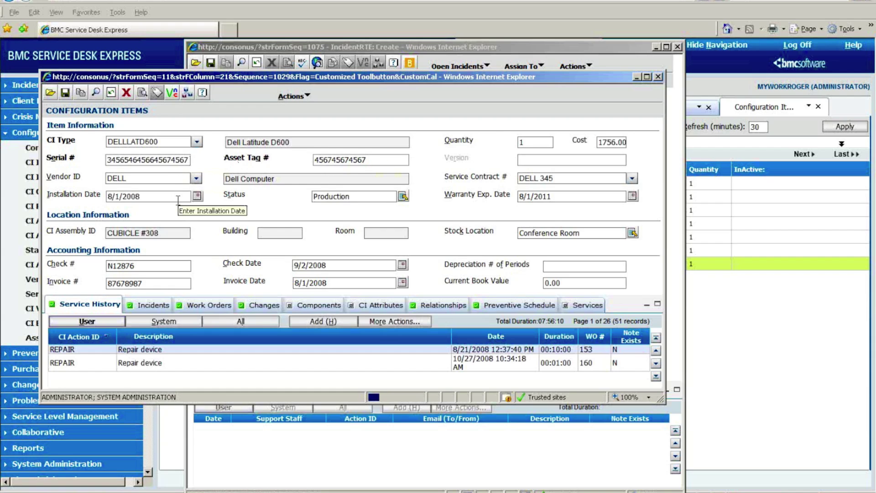
left_click(402, 195)
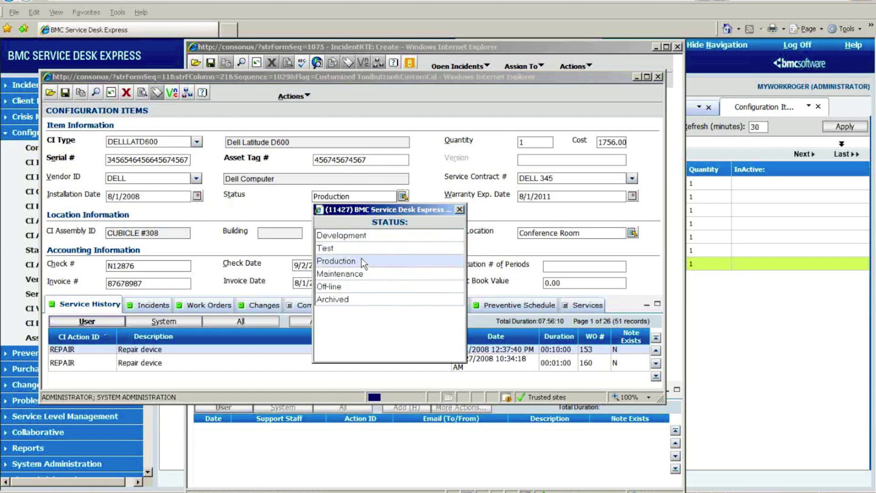
double_click(364, 260)
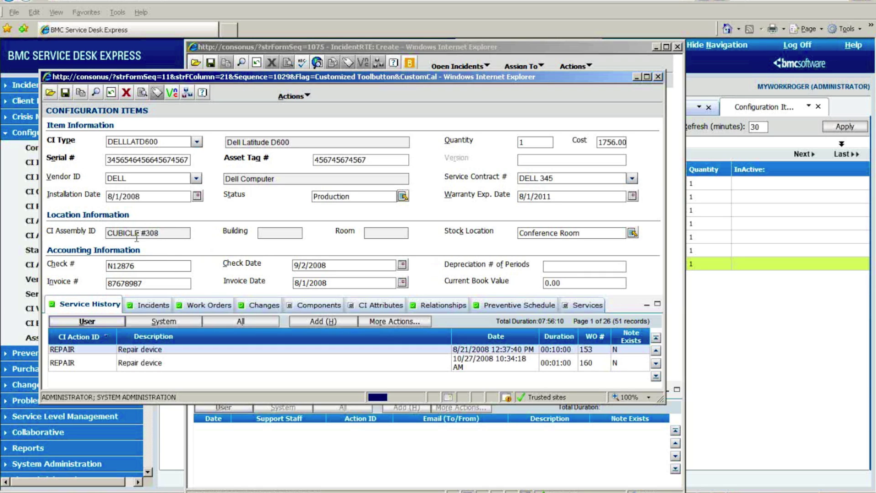
Step: Put focus in the laptop record's CI Assembly ID field
left_click(159, 233)
Step: Expand the service history, page to the last page and back to the first, then restore it
left_click(657, 305)
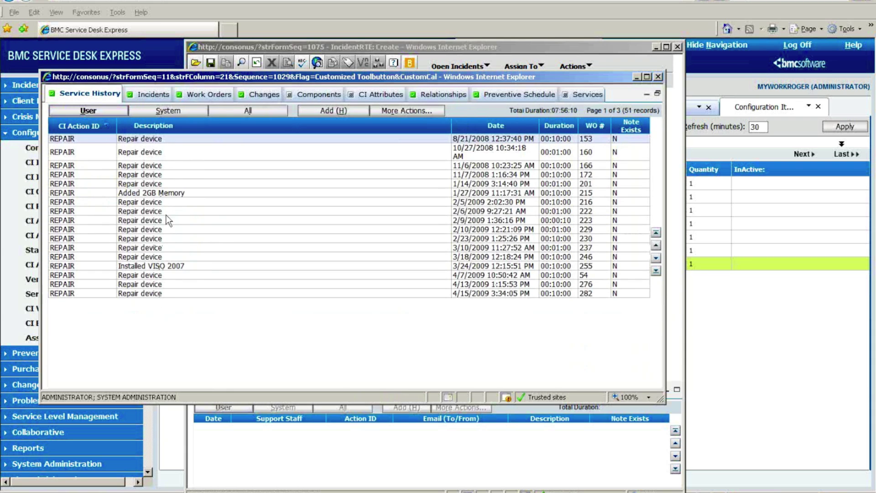
left_click(655, 270)
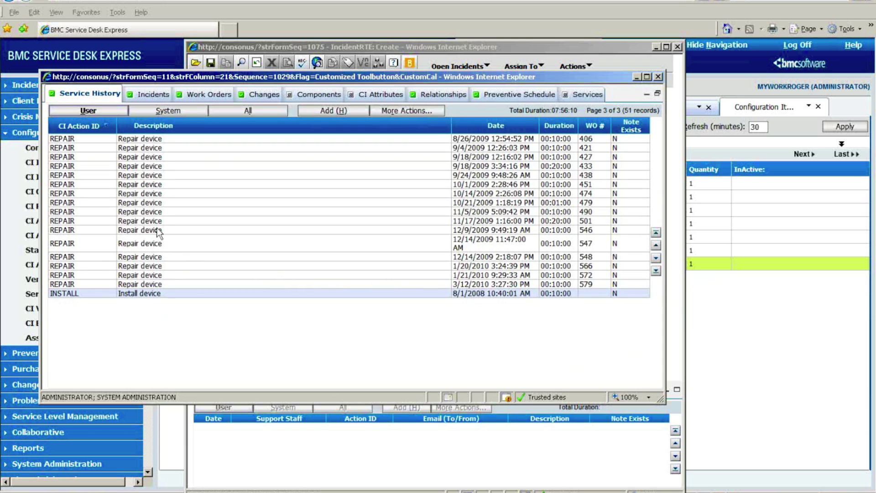
left_click(656, 233)
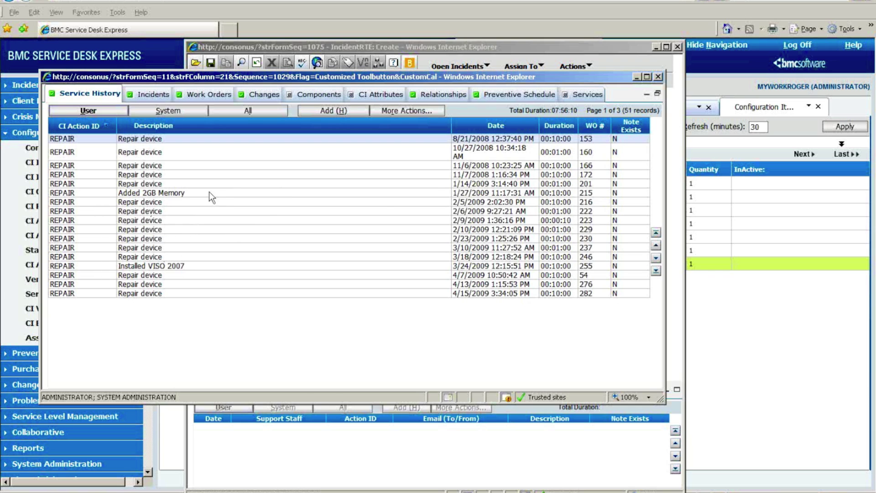
left_click(657, 94)
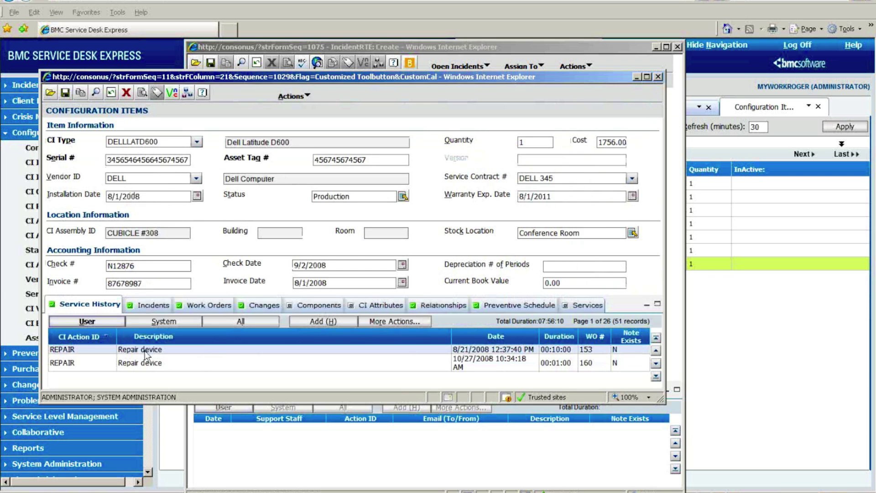
Step: Show the laptop's linked incidents, expanding the list full-window and then restoring it
left_click(154, 310)
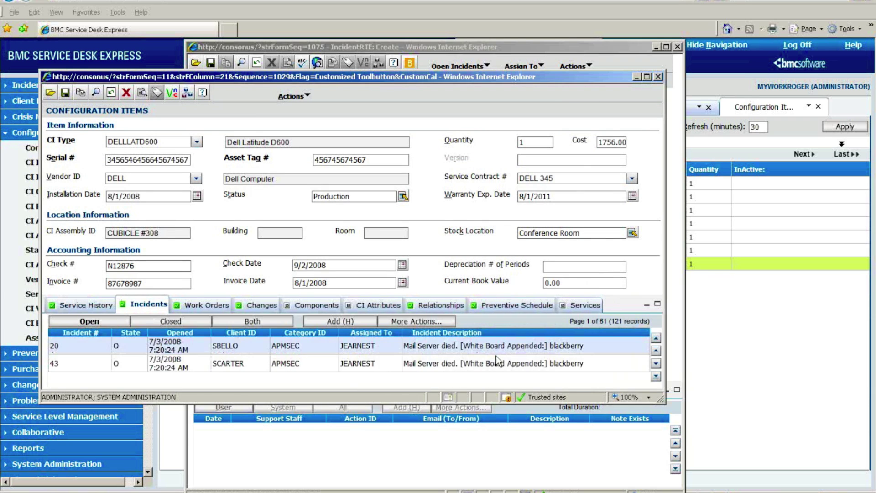
left_click(657, 303)
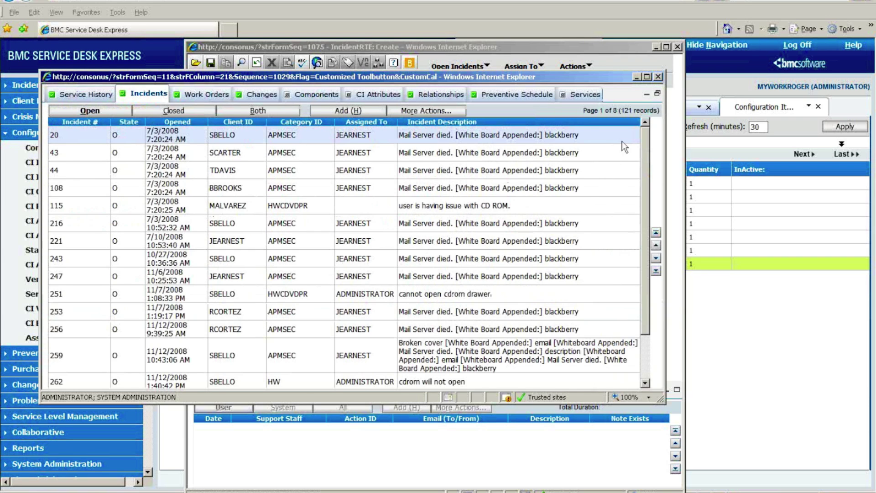
left_click(657, 95)
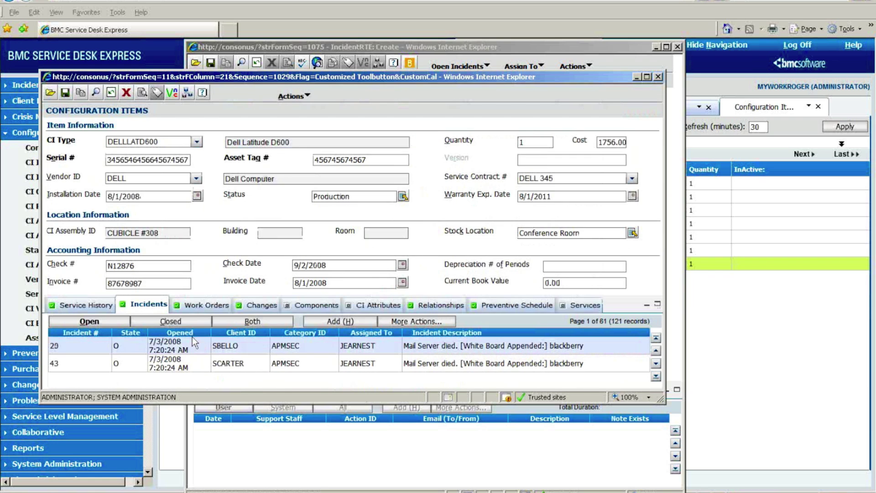
Step: Browse work orders, change records, incidents and service history, then list related items (Physical Peer DELLDOCK)
left_click(210, 310)
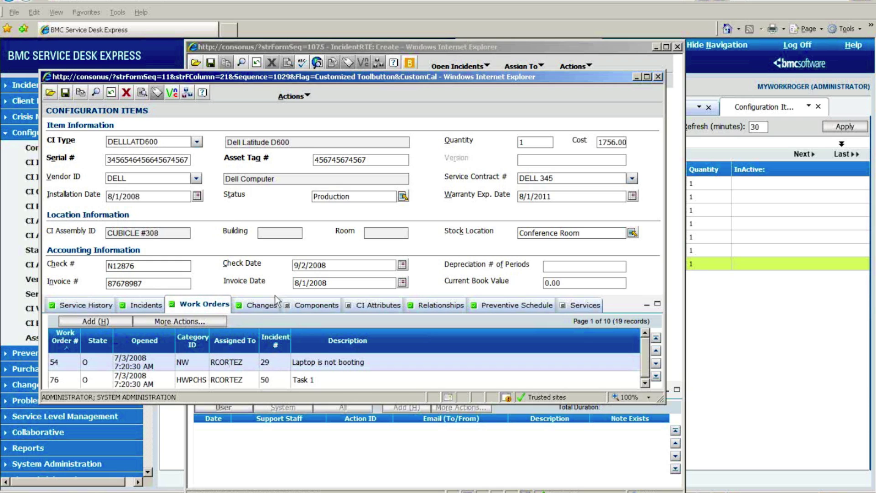
left_click(262, 311)
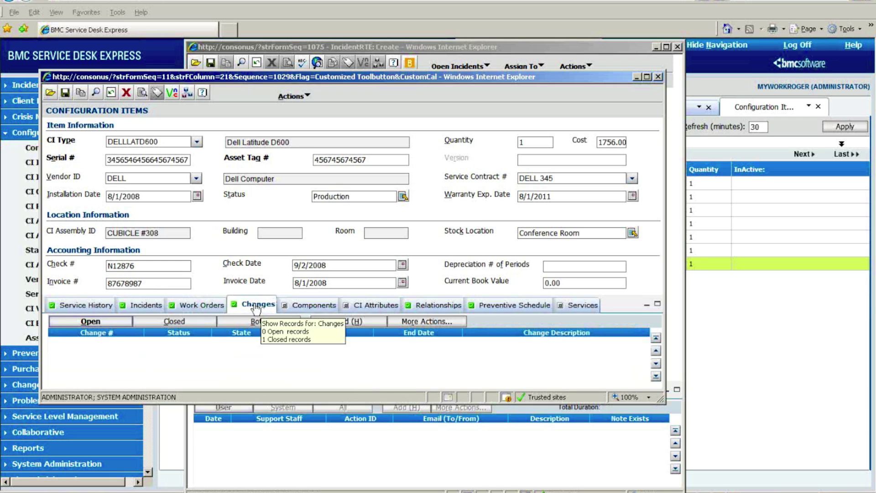
left_click(196, 306)
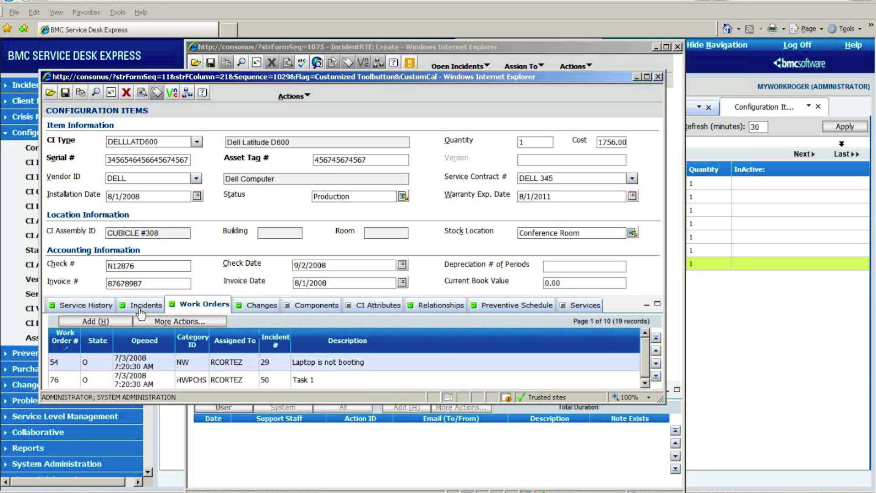
left_click(142, 306)
left_click(91, 306)
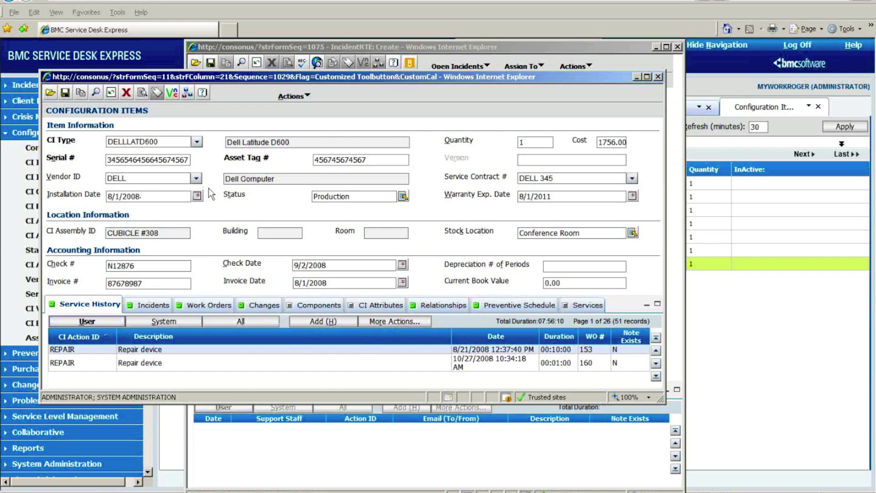
left_click(441, 307)
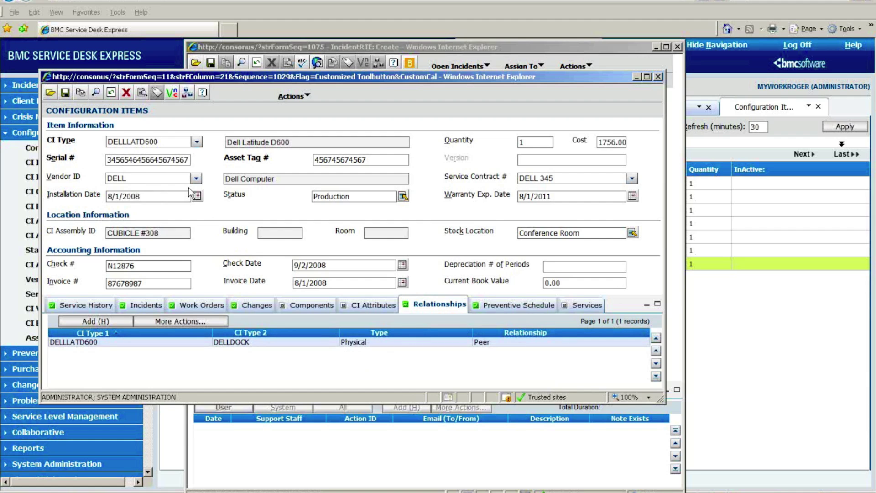
Step: Check the LAPTOP GHOST 3-month preventive schedule and empty Services list, then close the record
left_click(509, 306)
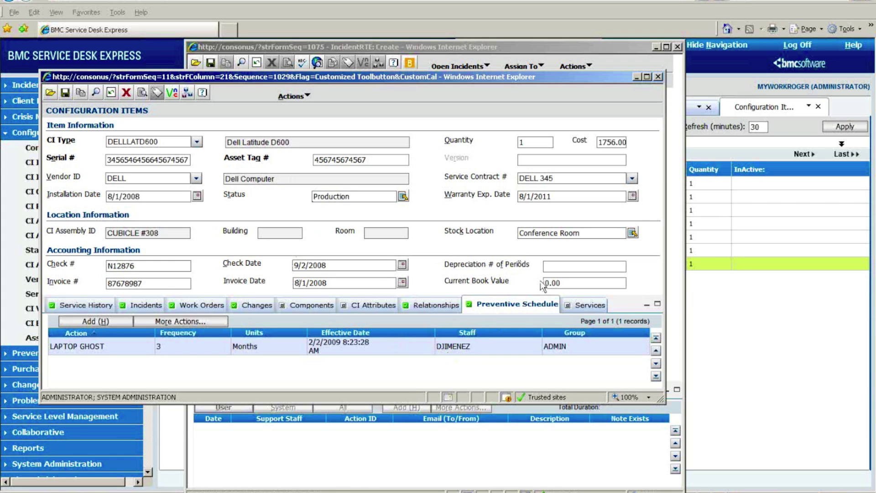
left_click(581, 305)
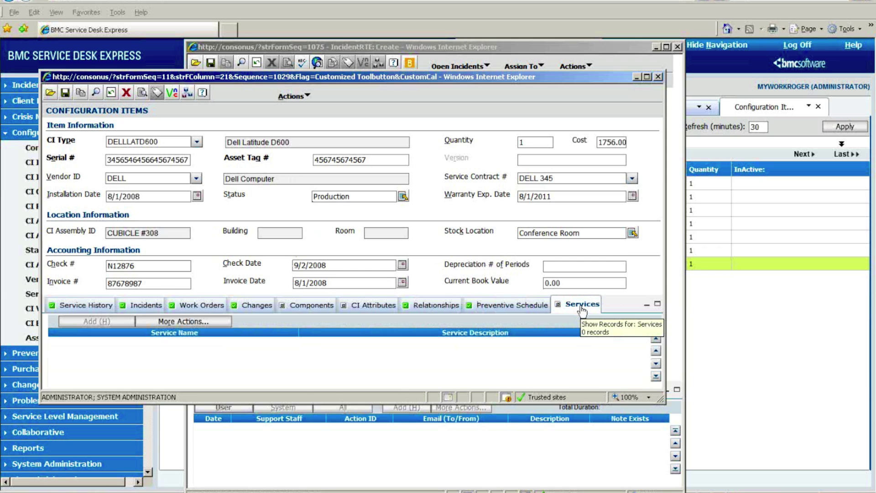
left_click(657, 77)
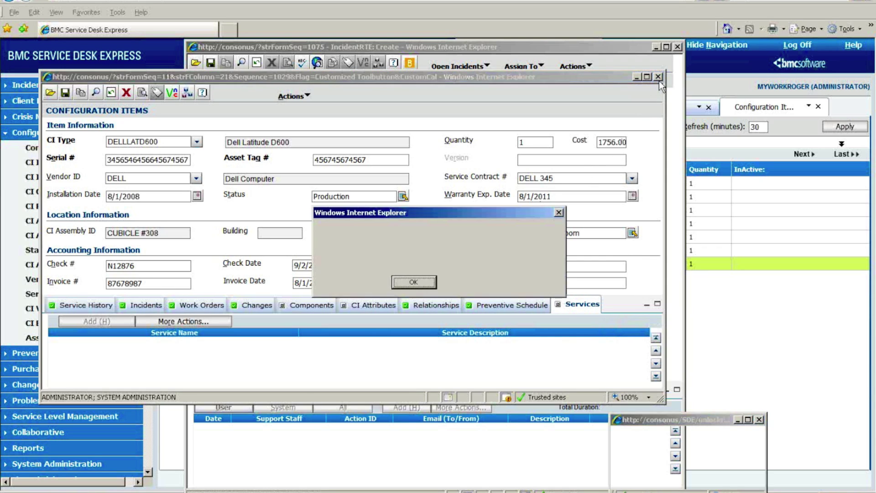
Step: Confirm leaving the record and bring up the CI Explorer map around server S2694
left_click(413, 282)
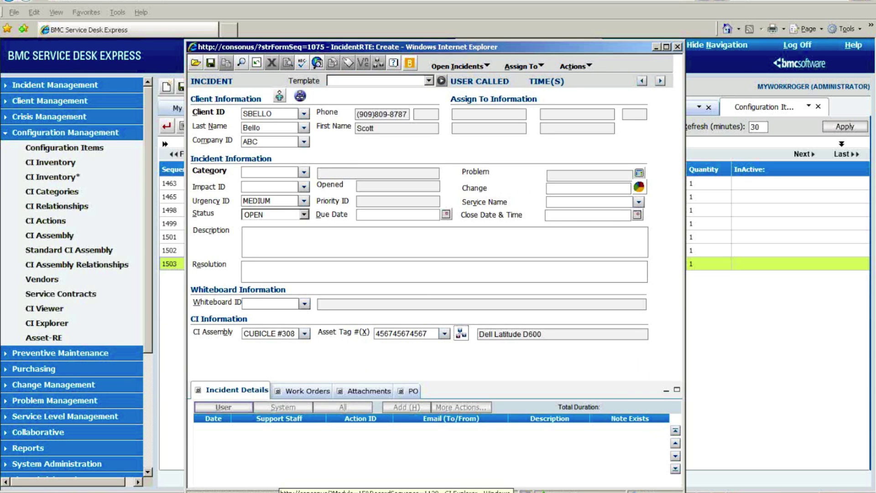
left_click(292, 492)
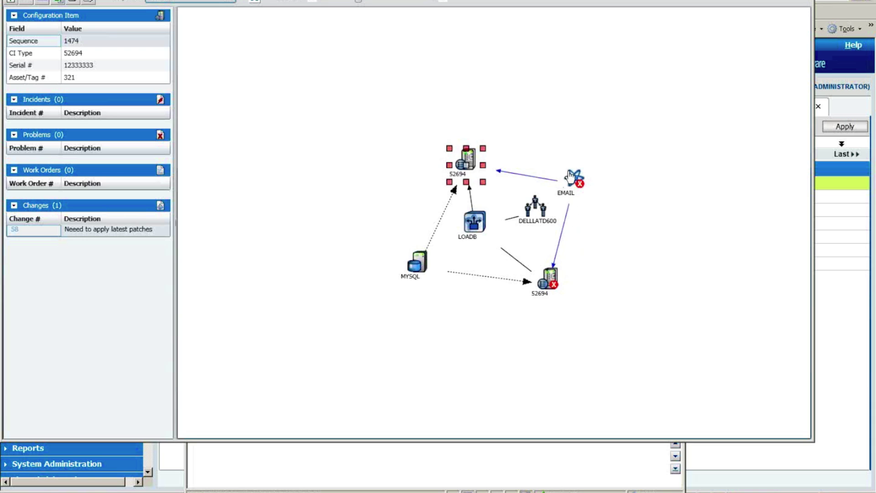
mouse_move(572, 178)
mouse_move(549, 283)
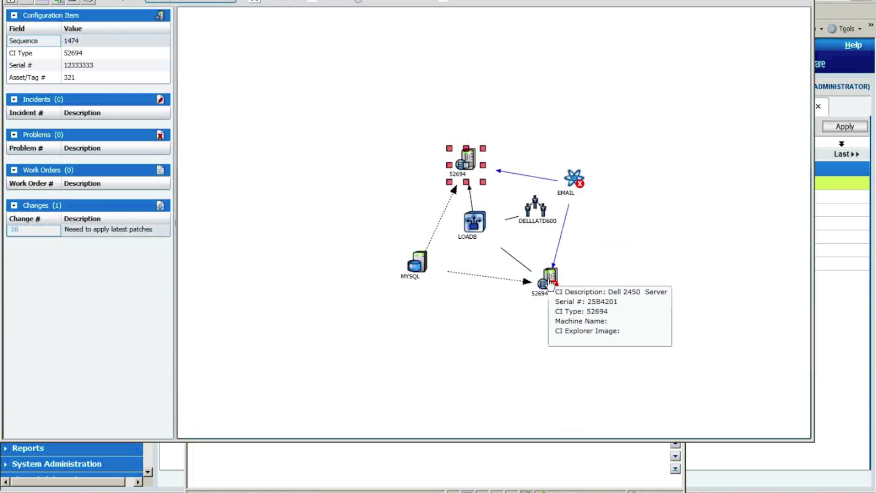
mouse_move(467, 160)
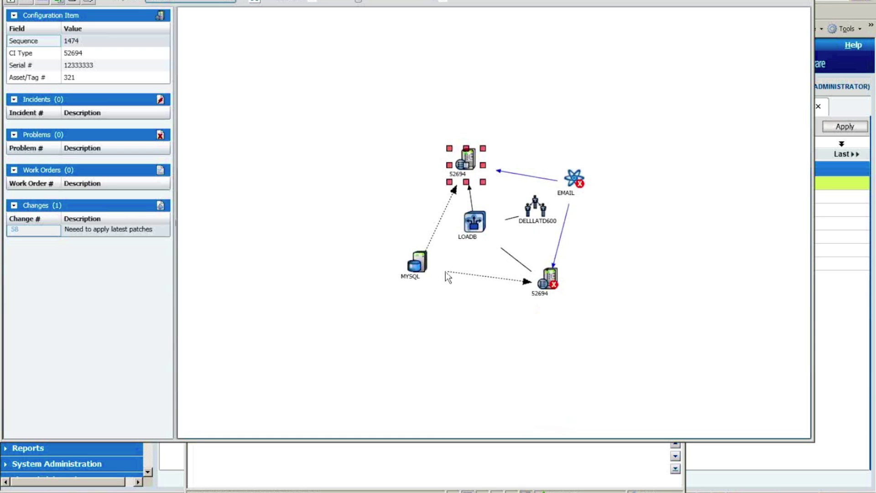
mouse_move(424, 269)
left_click(551, 282)
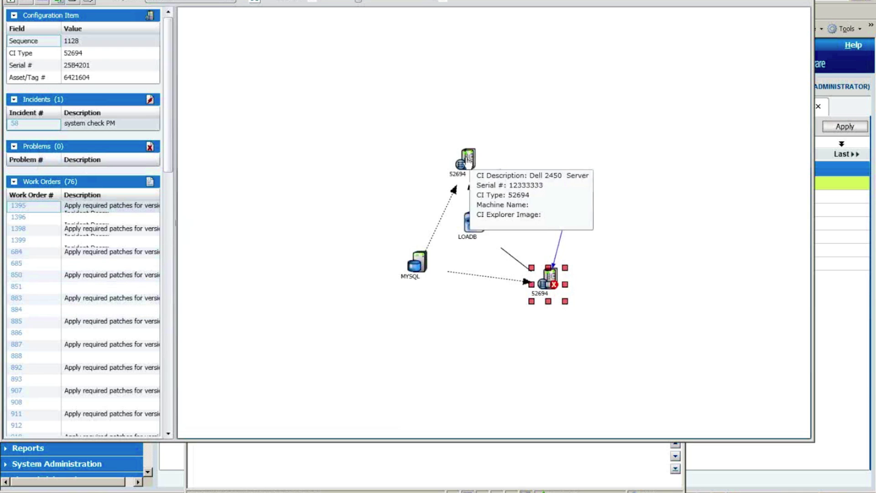
left_click(462, 176)
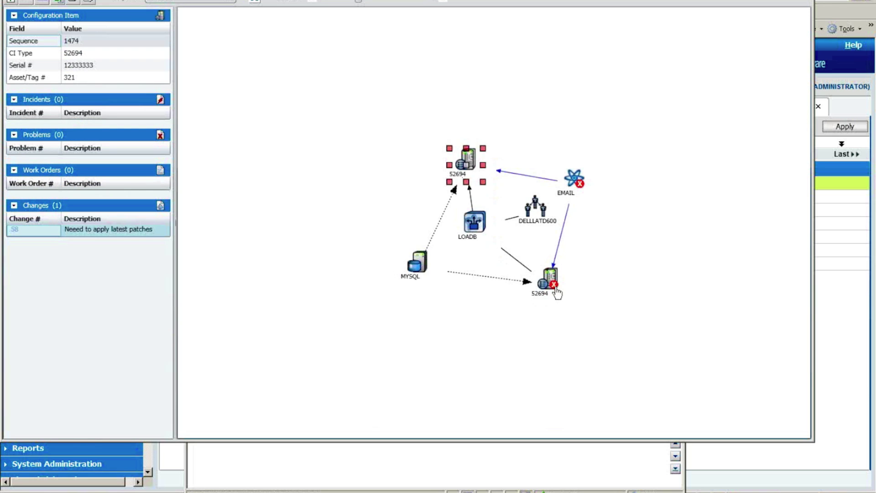
mouse_move(553, 287)
right_click(468, 167)
left_click(505, 174)
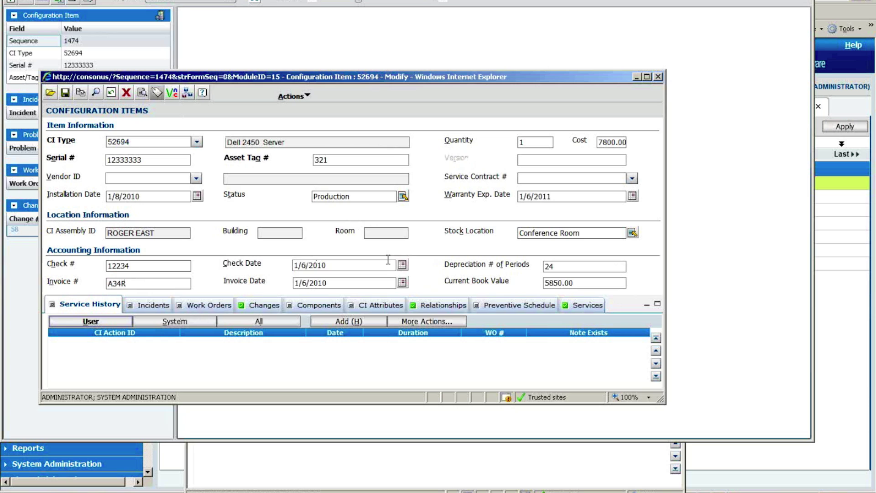
left_click(436, 314)
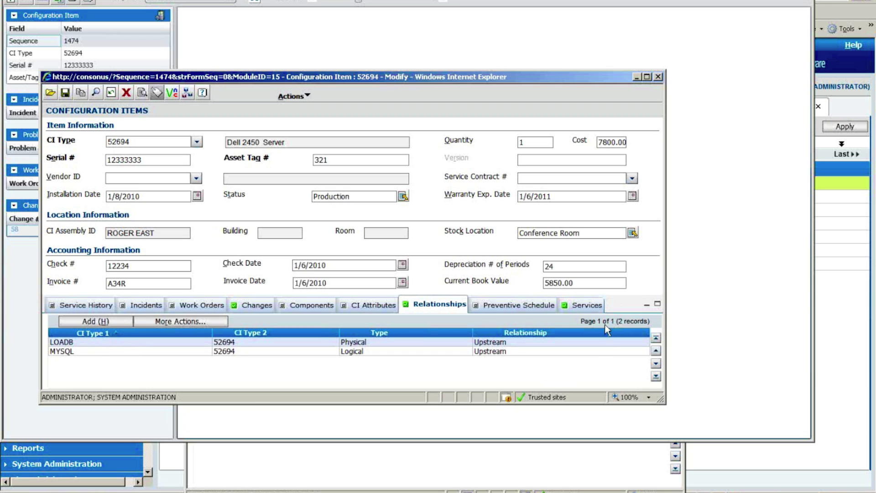
left_click(592, 310)
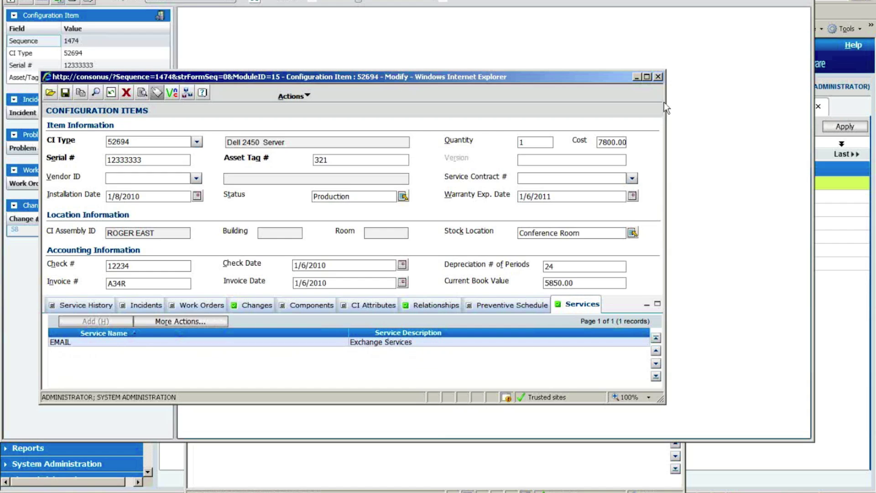
left_click(658, 76)
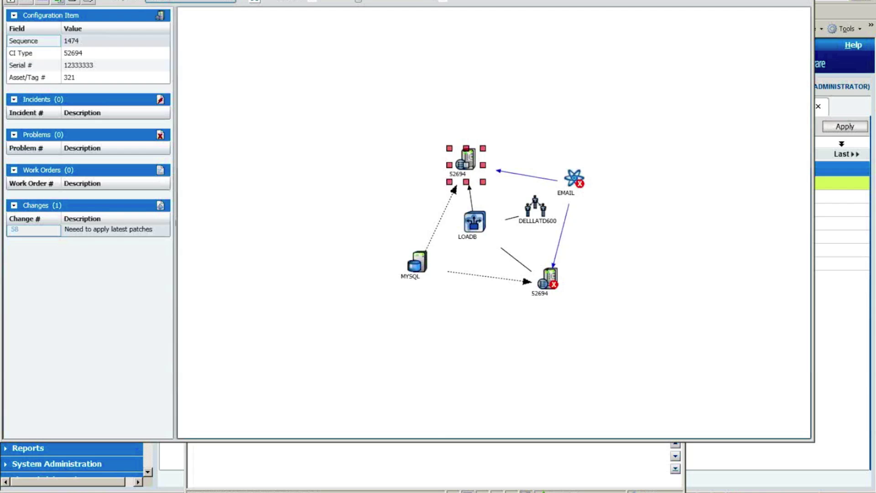
Step: Close CI Explorer with Alt+F4, minimize the Incident window, and start a blank CI type
key("alt+F4")
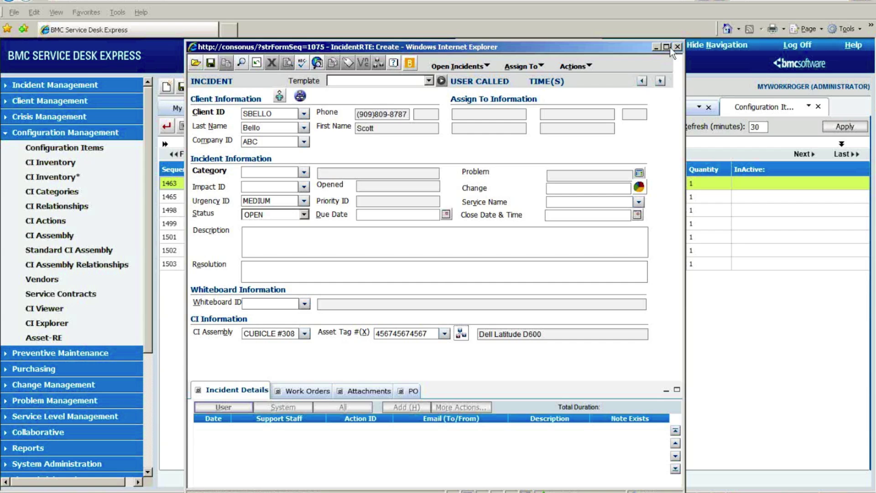
left_click(655, 47)
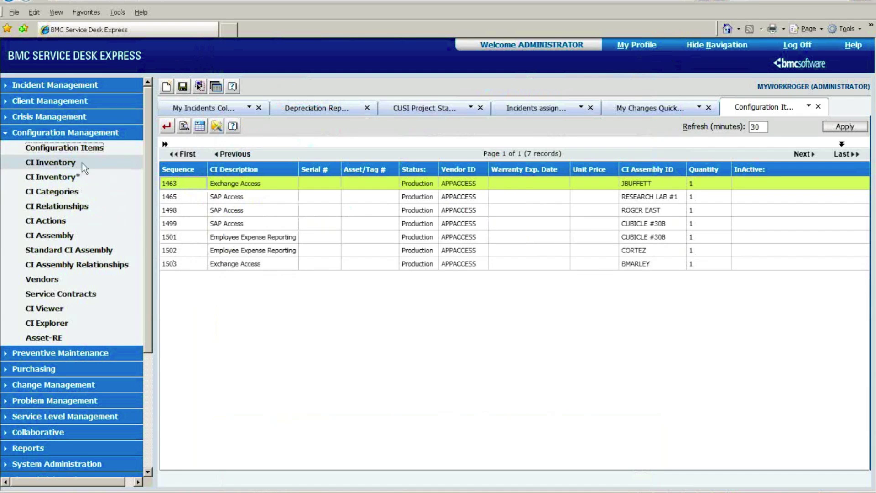
left_click(62, 181)
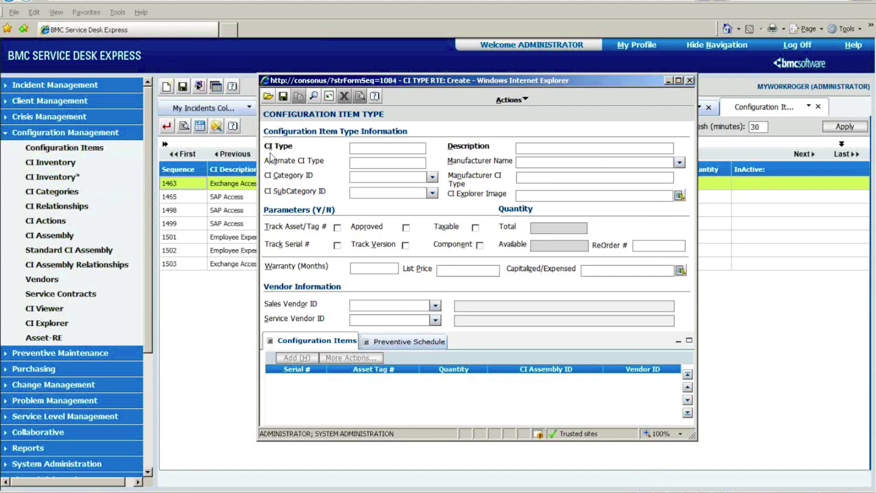
Step: Browse the Select from CI Types list, then close it and the blank CI Type form
left_click(269, 96)
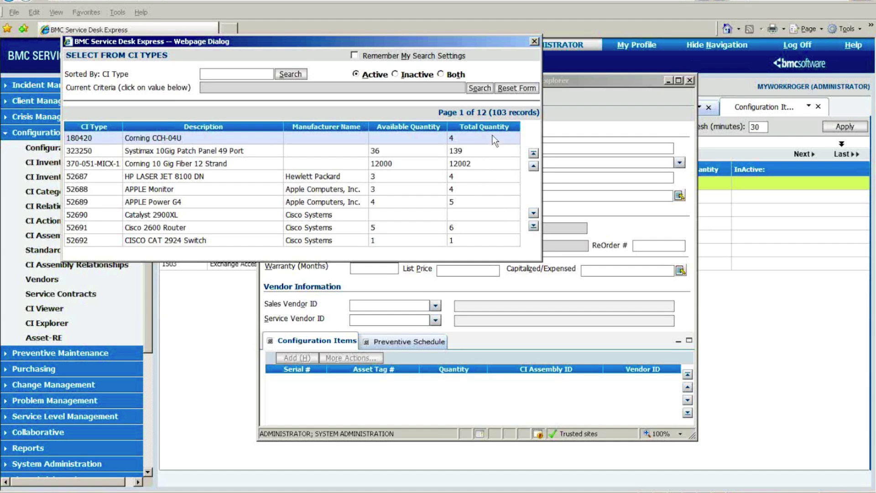
left_click(536, 42)
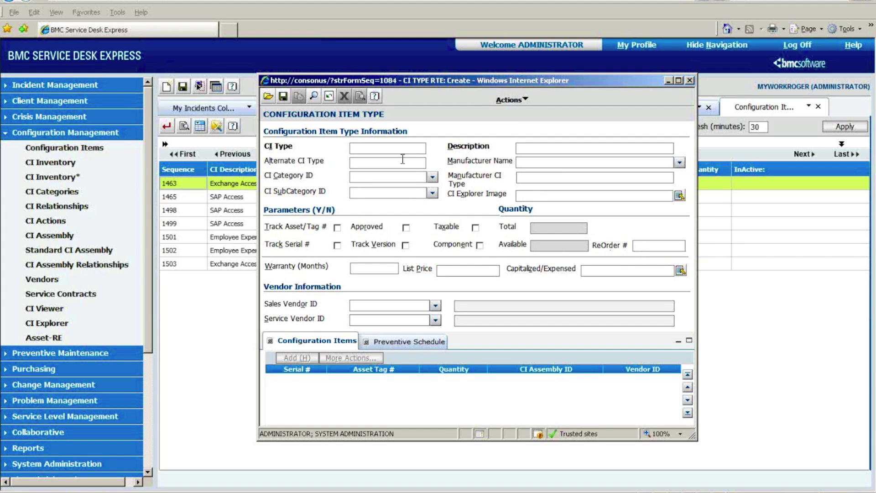
left_click(688, 81)
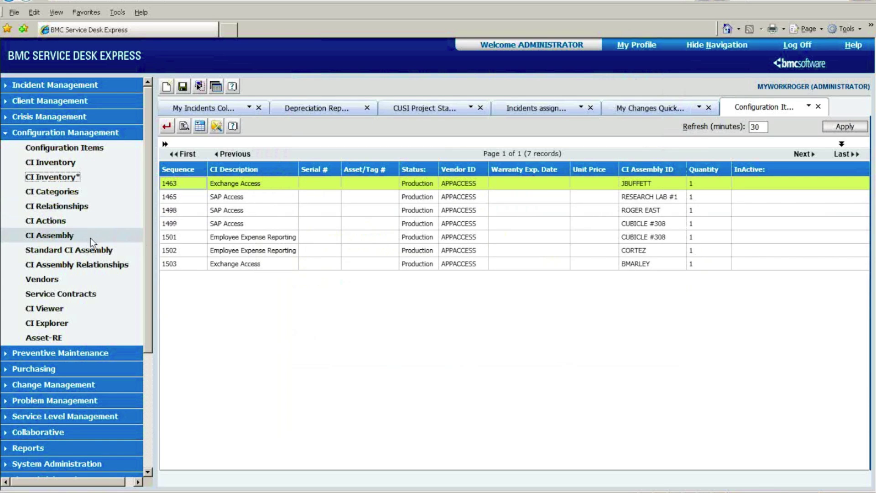
Step: Open the existing CUBICLE #308 CI assembly record from the assembly lookup
left_click(67, 236)
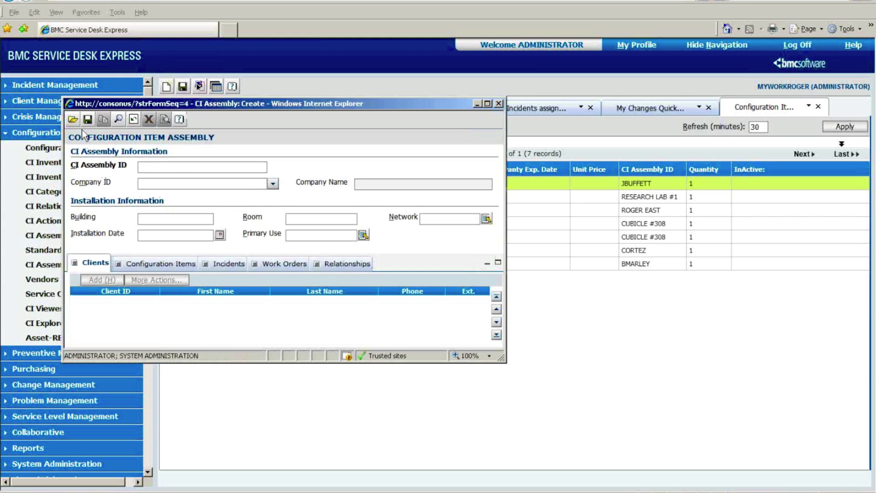
left_click(73, 119)
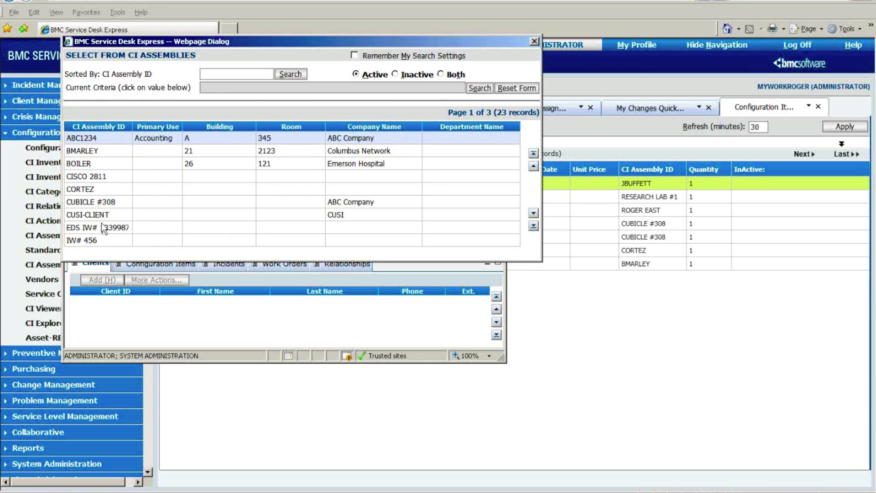
left_click(83, 205)
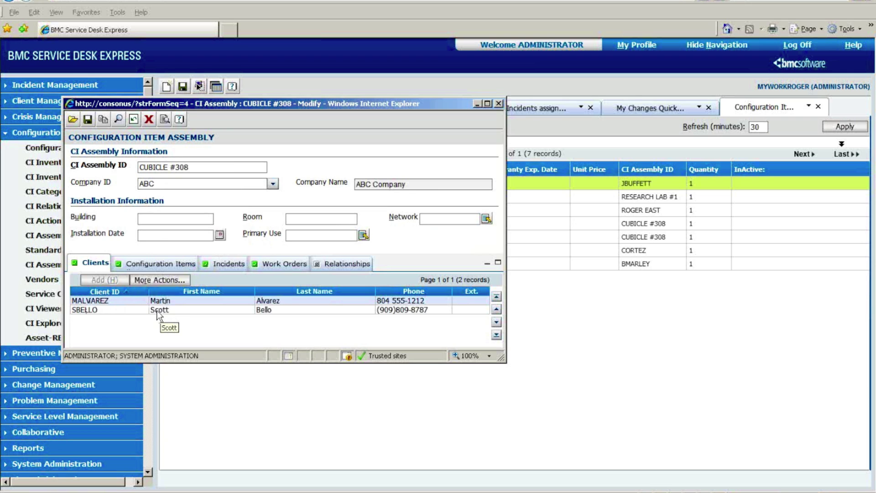
Step: Browse its 10 configuration items full-size, then its incidents and 56 work orders, and close it
left_click(156, 264)
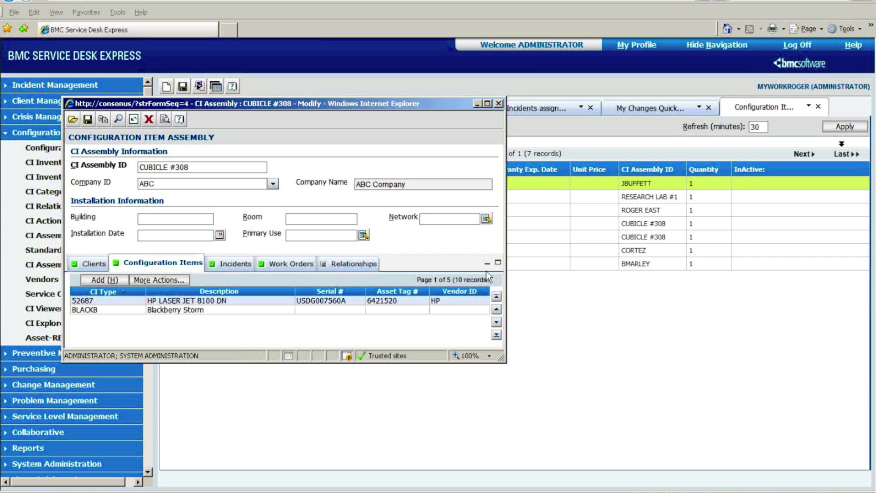
left_click(497, 263)
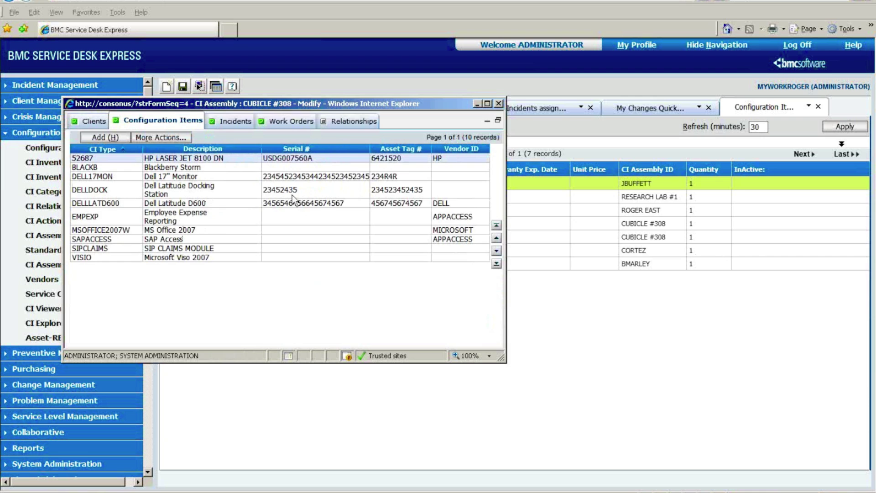
left_click(498, 120)
left_click(243, 267)
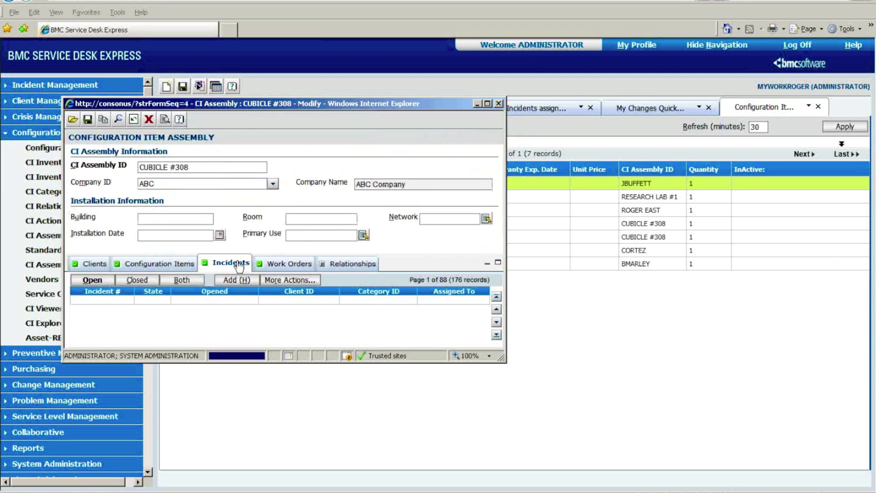
left_click(280, 264)
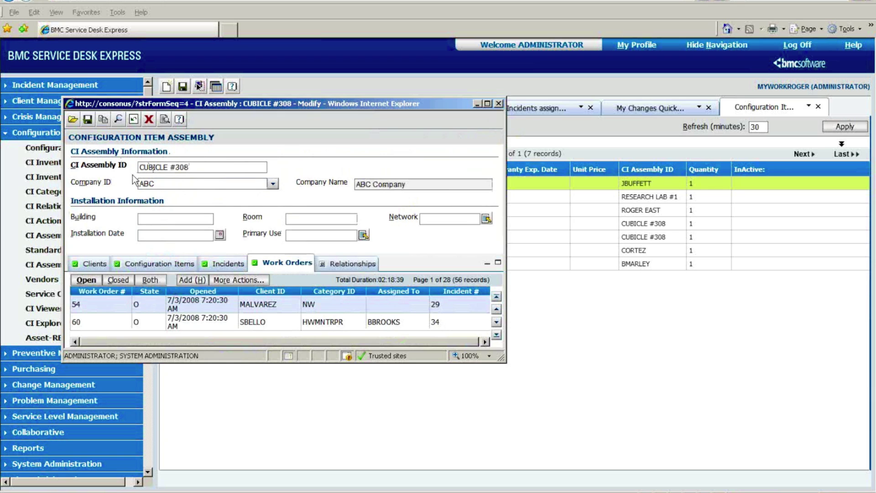
left_click(498, 104)
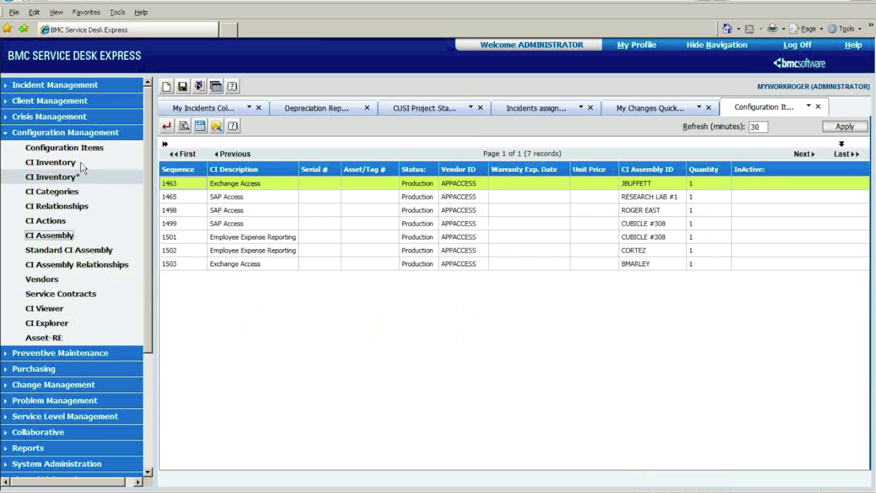
Step: Open the DELL vendor record (Dell Computer, Net 30 Days terms) from the vendor lookup
left_click(50, 280)
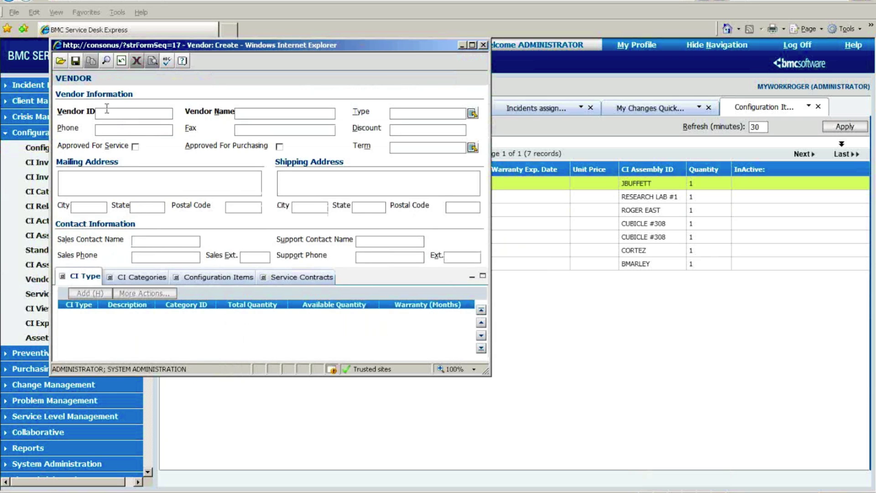
left_click(59, 61)
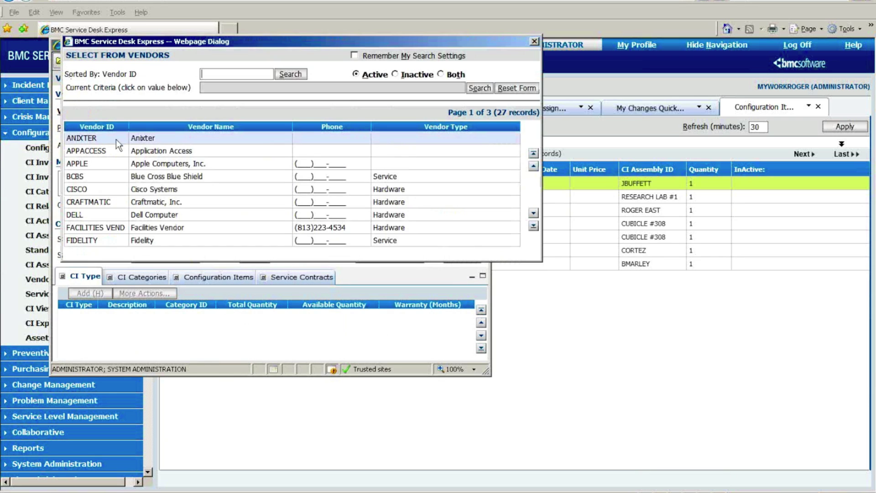
double_click(78, 215)
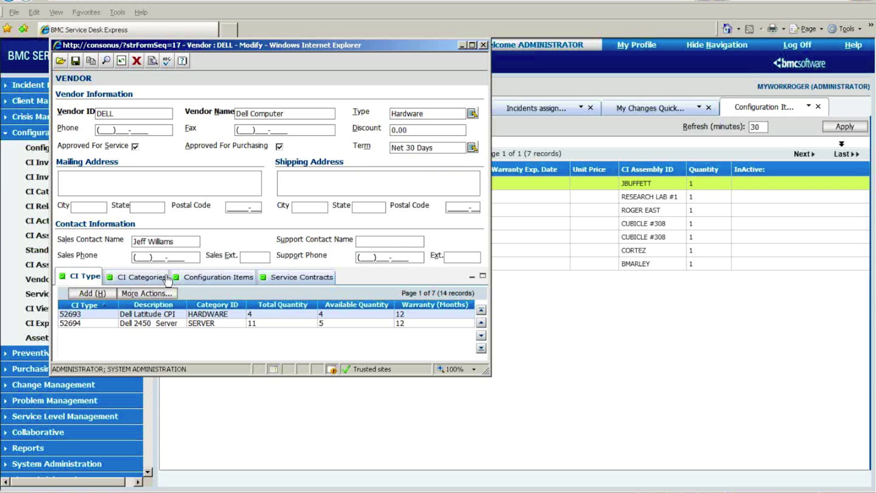
Step: Browse DELL's CI categories and configuration items, then open its DELL 345 service contract
left_click(146, 278)
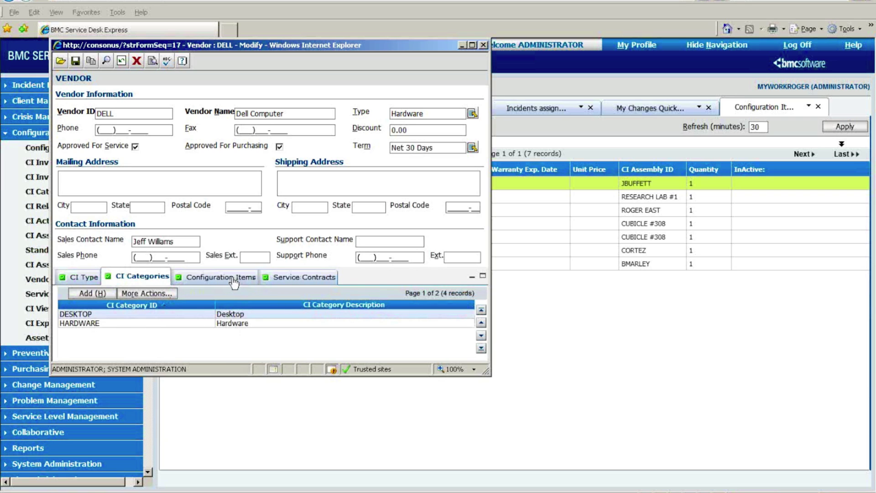
left_click(255, 278)
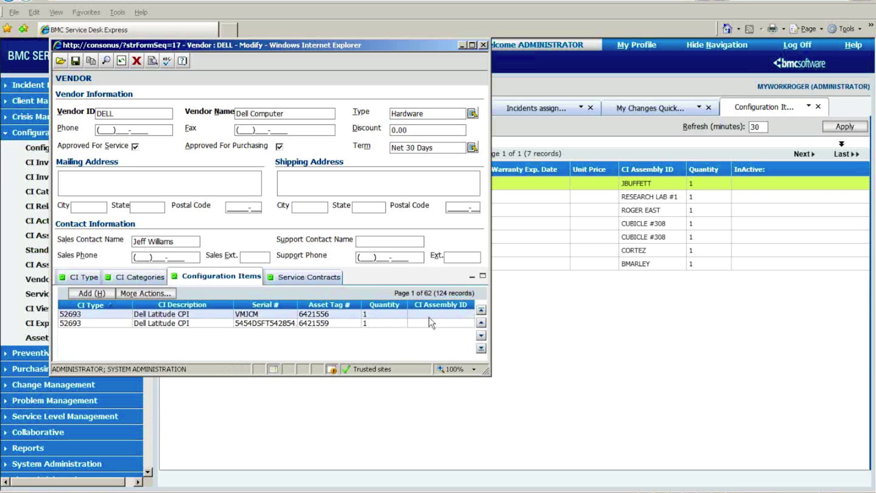
left_click(482, 276)
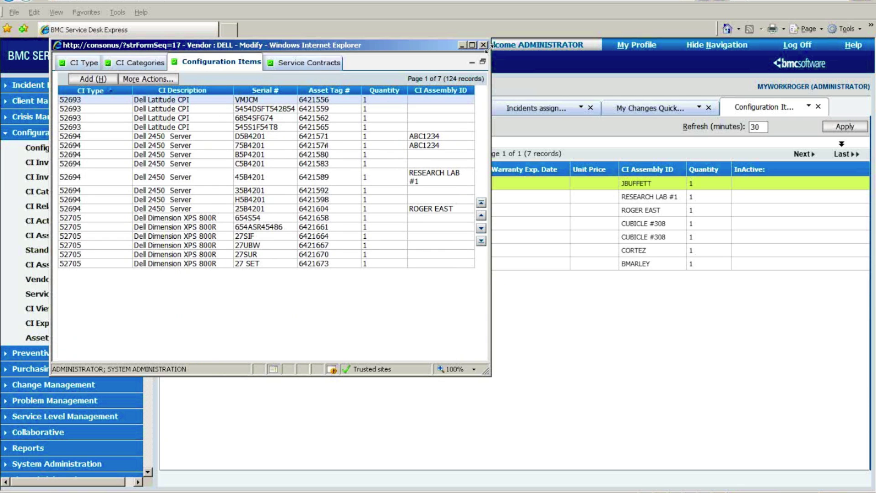
left_click(482, 61)
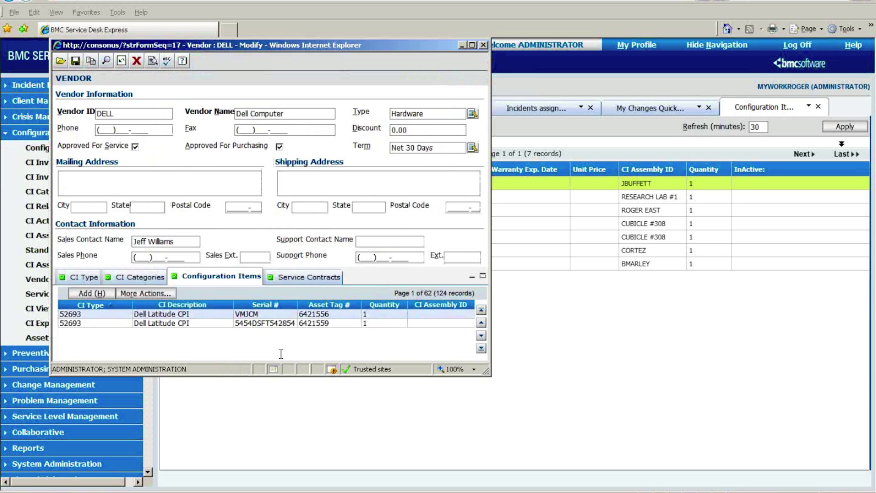
left_click(303, 279)
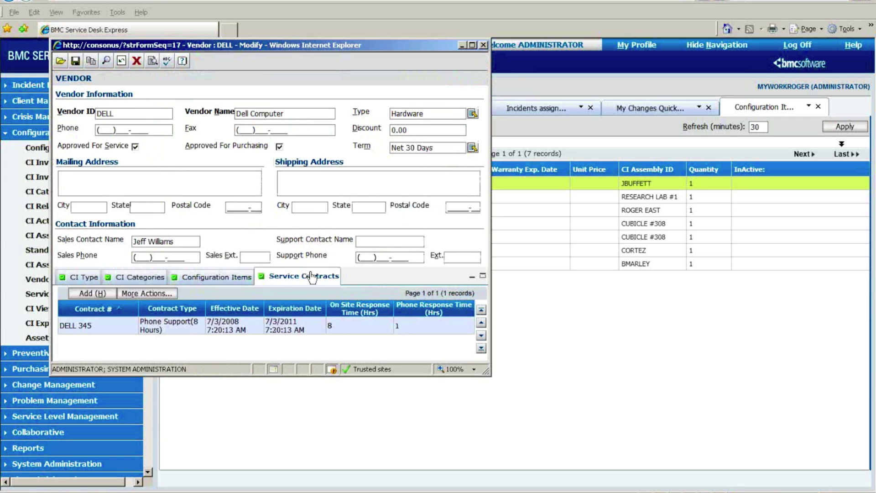
double_click(102, 325)
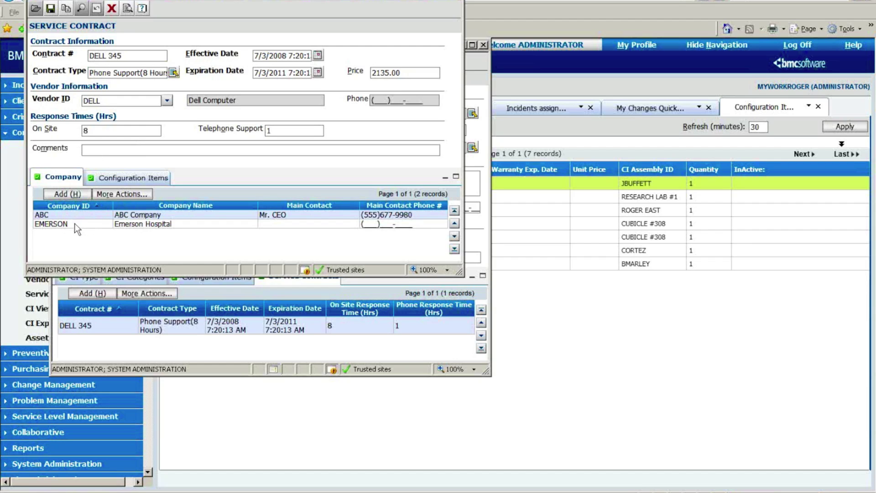
left_click(135, 178)
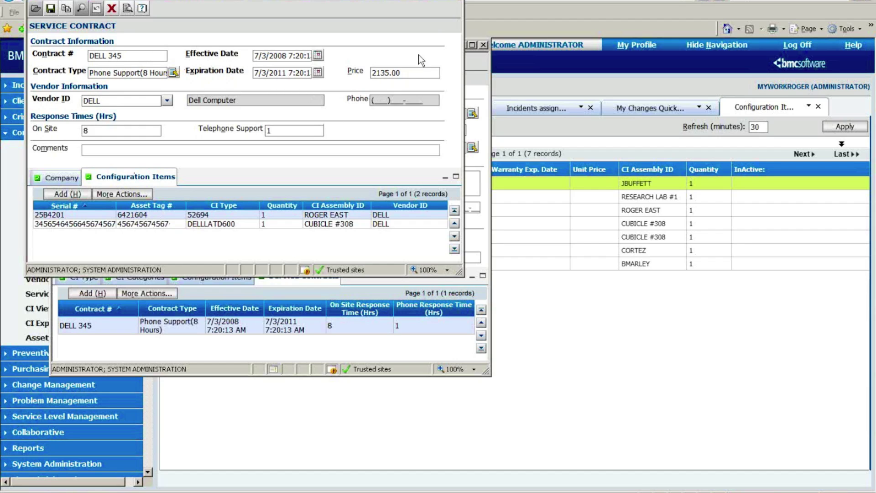
left_click(459, 1)
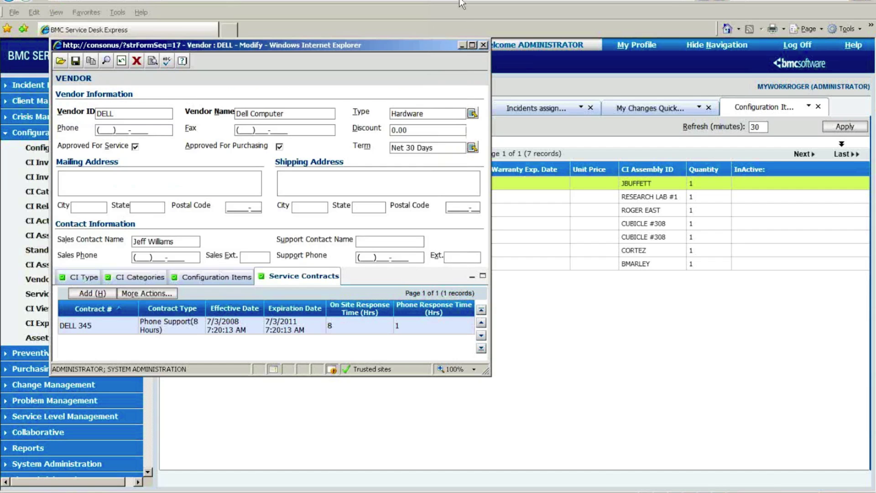
Step: Close the DELL vendor record and switch navigation from Configuration Management to Purchasing
left_click(482, 45)
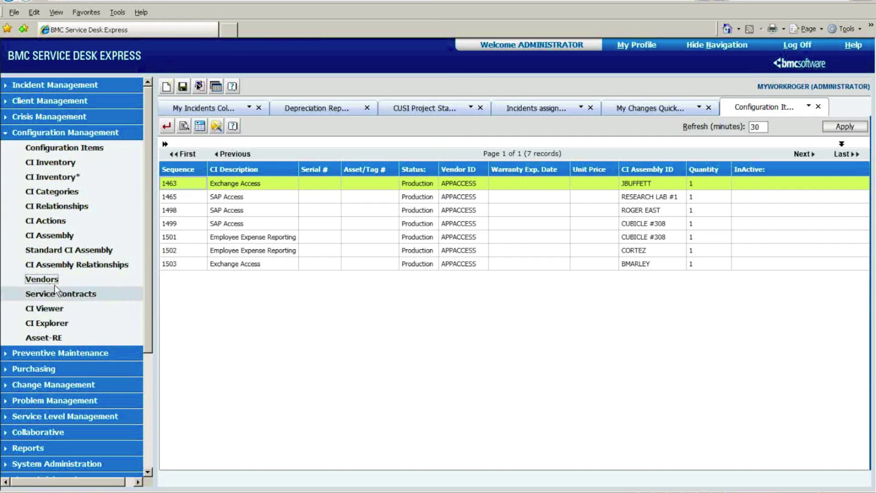
left_click(95, 133)
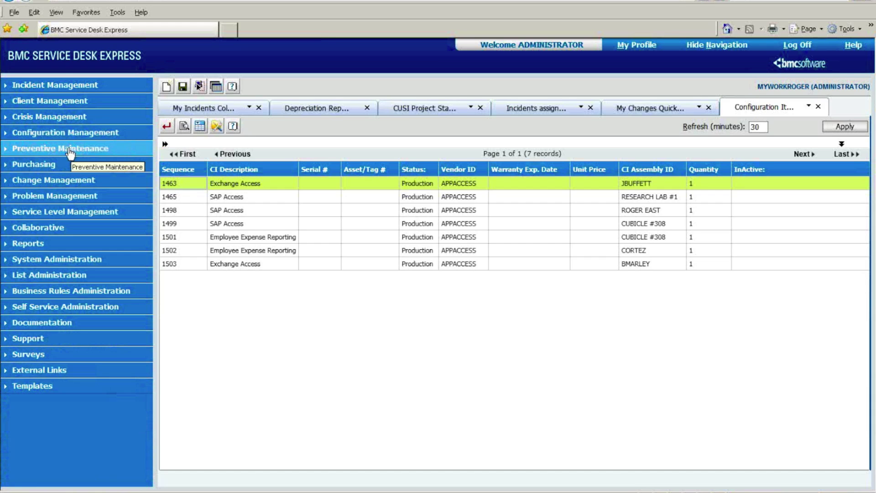
left_click(58, 165)
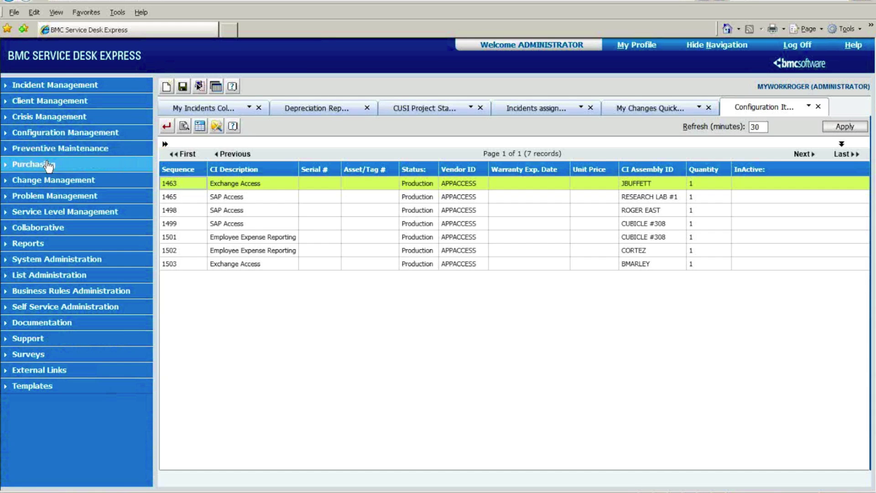